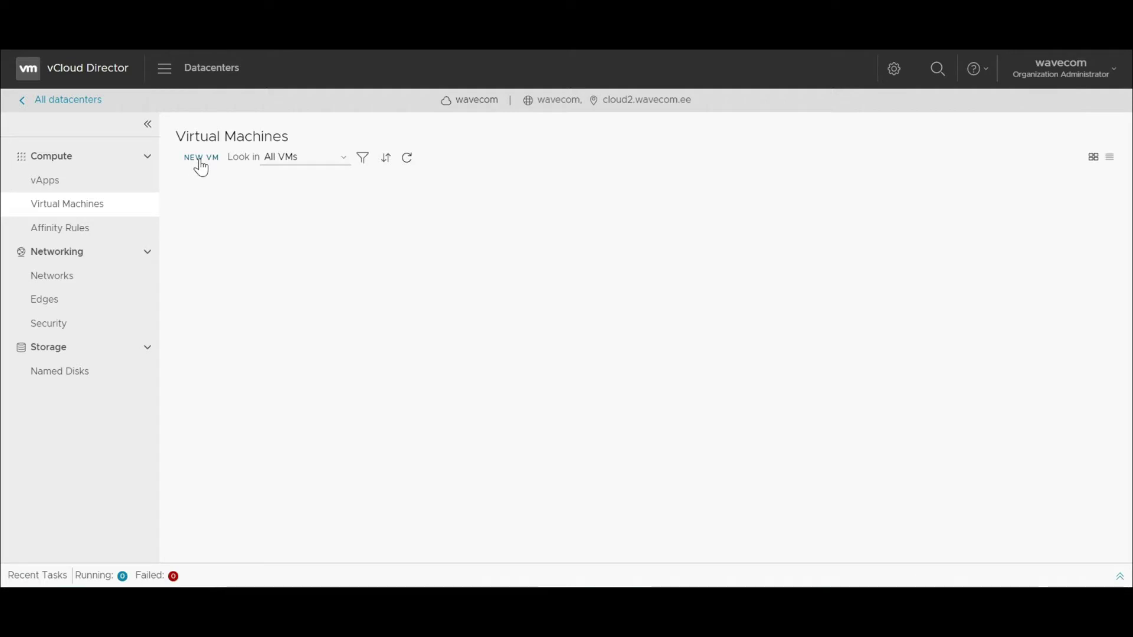
- Start a new virtual machine with name and computer name test1 and description "test VM"
left_click(201, 158)
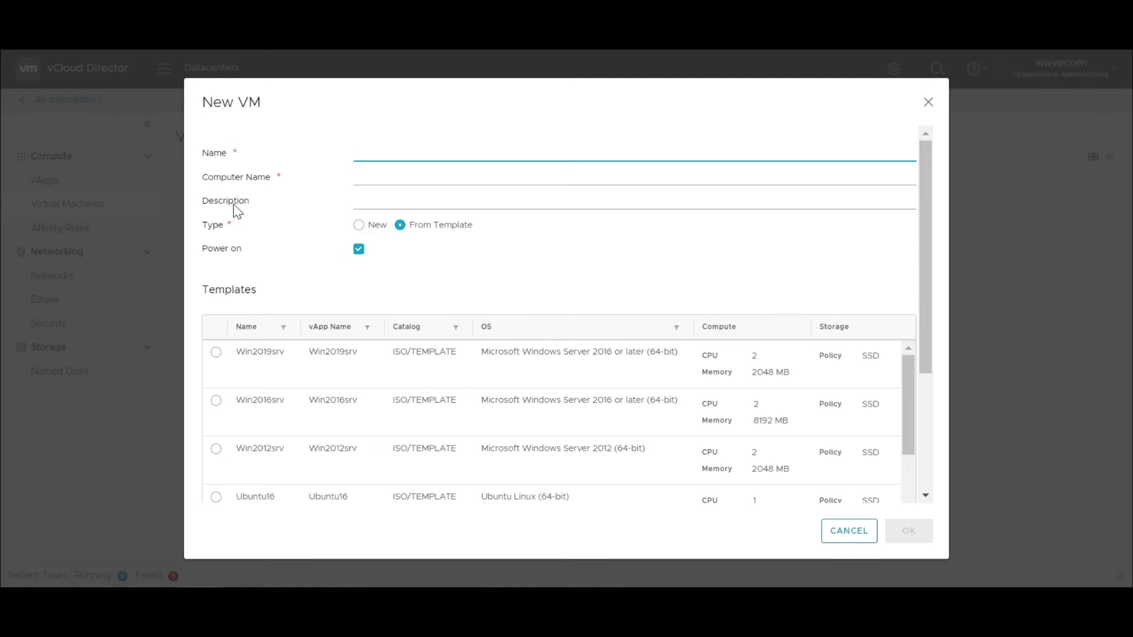
type("test1")
key("Tab")
key("Tab")
type("test VM")
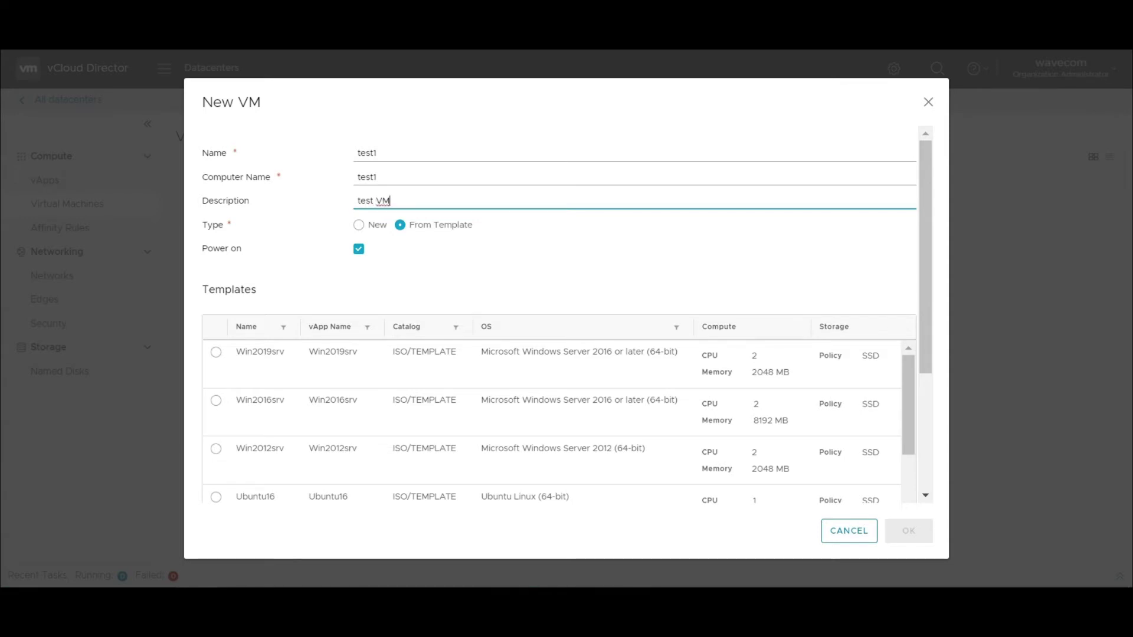
- Disable powering on at creation, select the Win2019srv template, and create the virtual machine
left_click(358, 257)
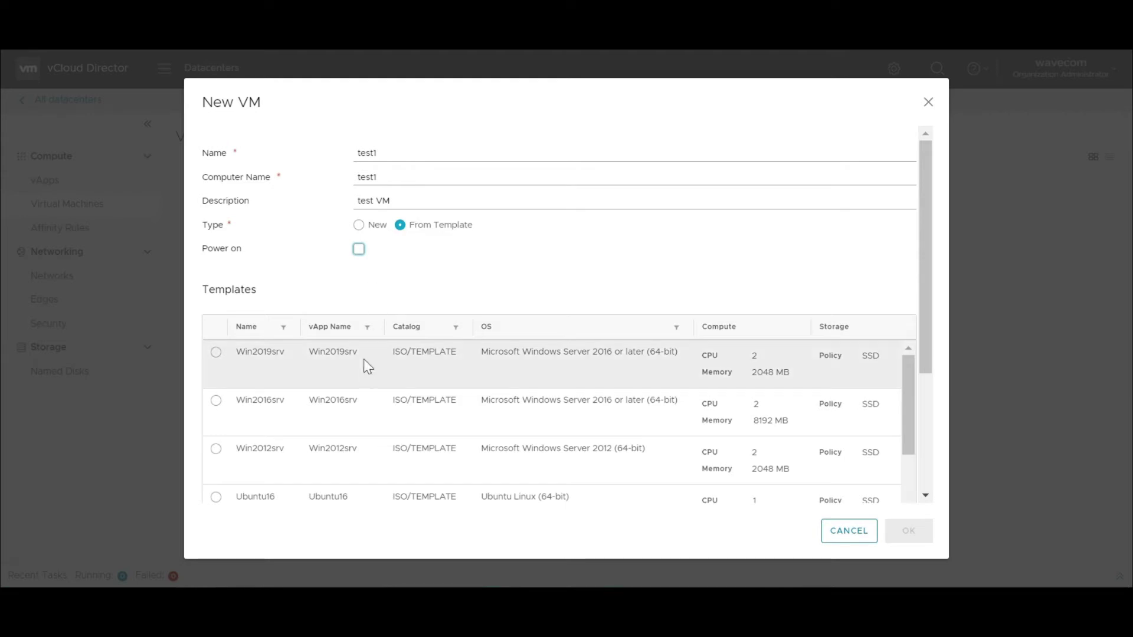
scroll(347, 384, "down", 3)
scroll(346, 382, "up", 3)
left_click(216, 353)
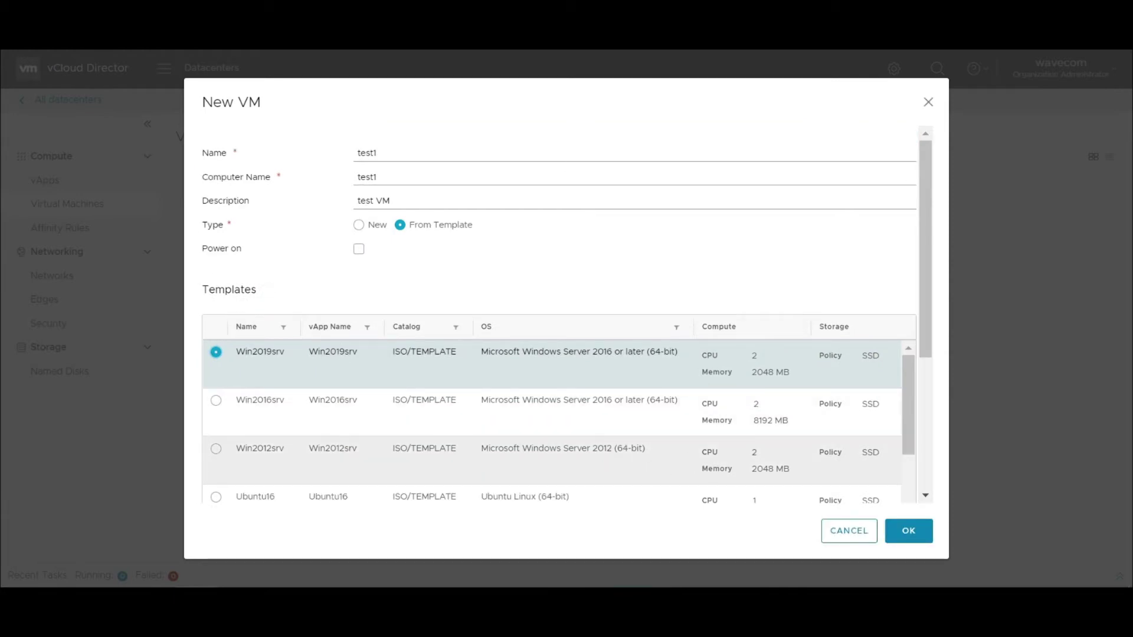
left_click(916, 532)
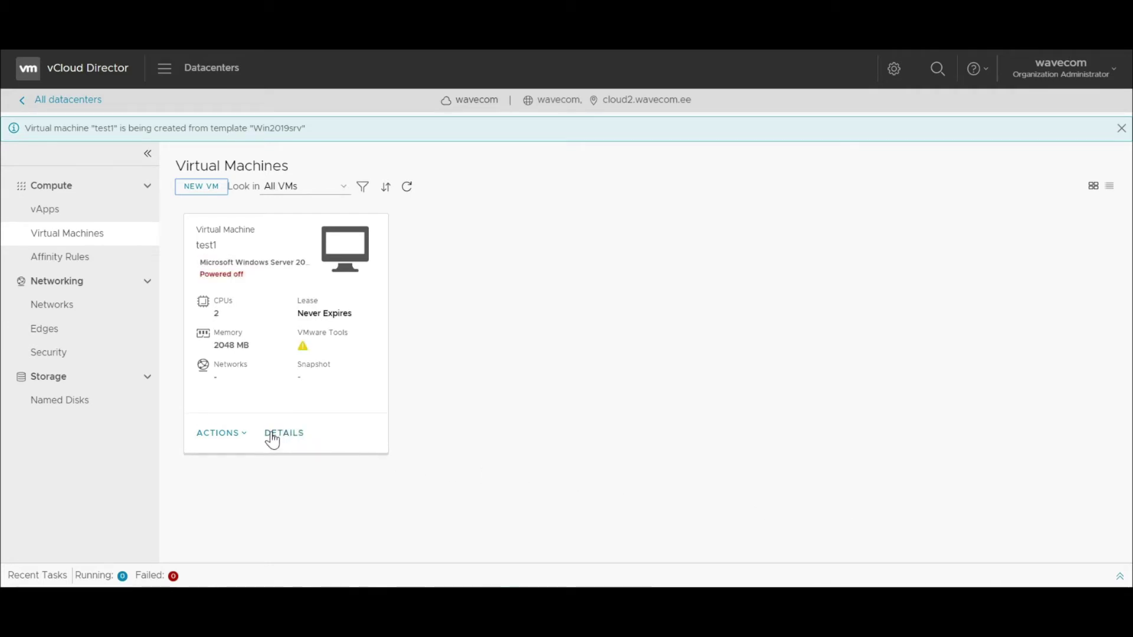
- Open the details of test1, expand its hardware settings and toggle virtual CPU hot add
left_click(272, 434)
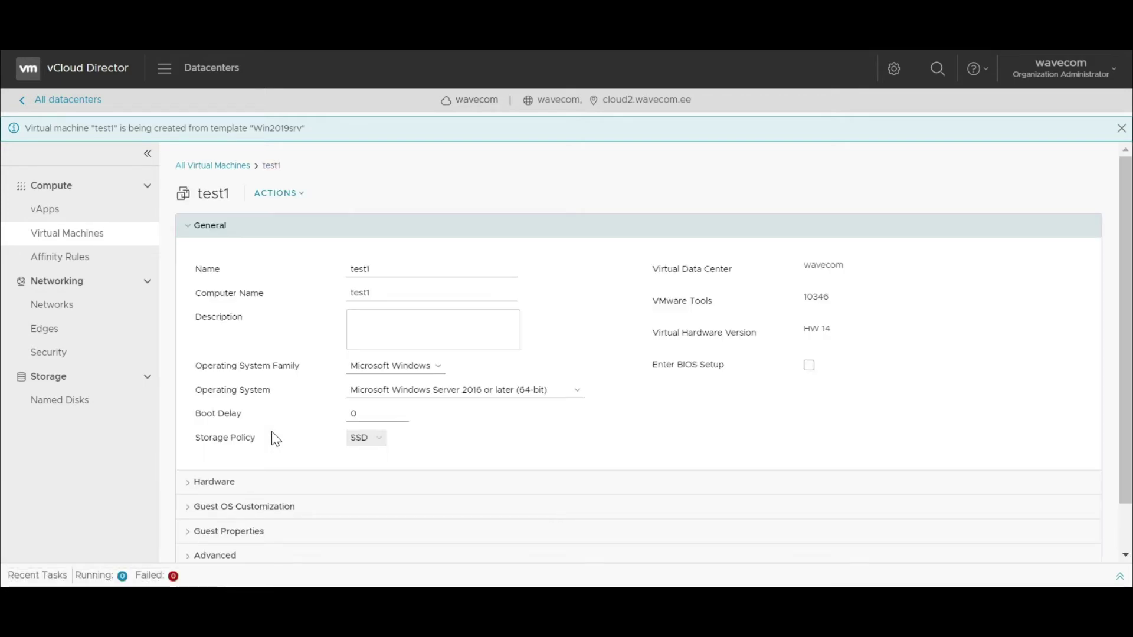
left_click(214, 484)
scroll(215, 487, "down", 4)
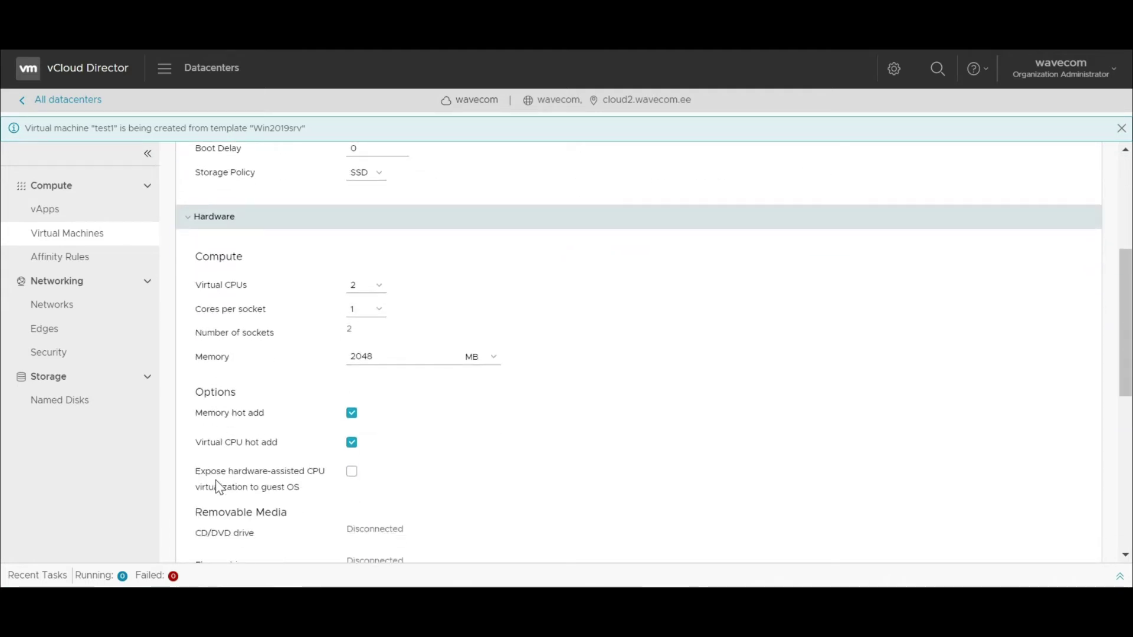
scroll(218, 487, "down", 1)
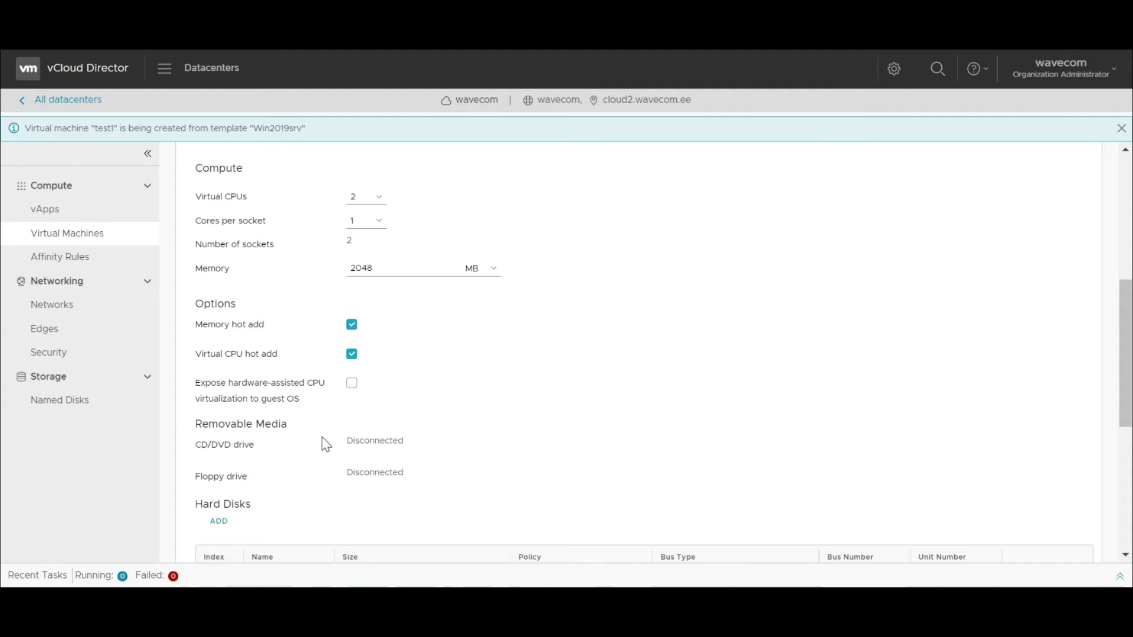
left_click(352, 354)
scroll(328, 406, "down", 6)
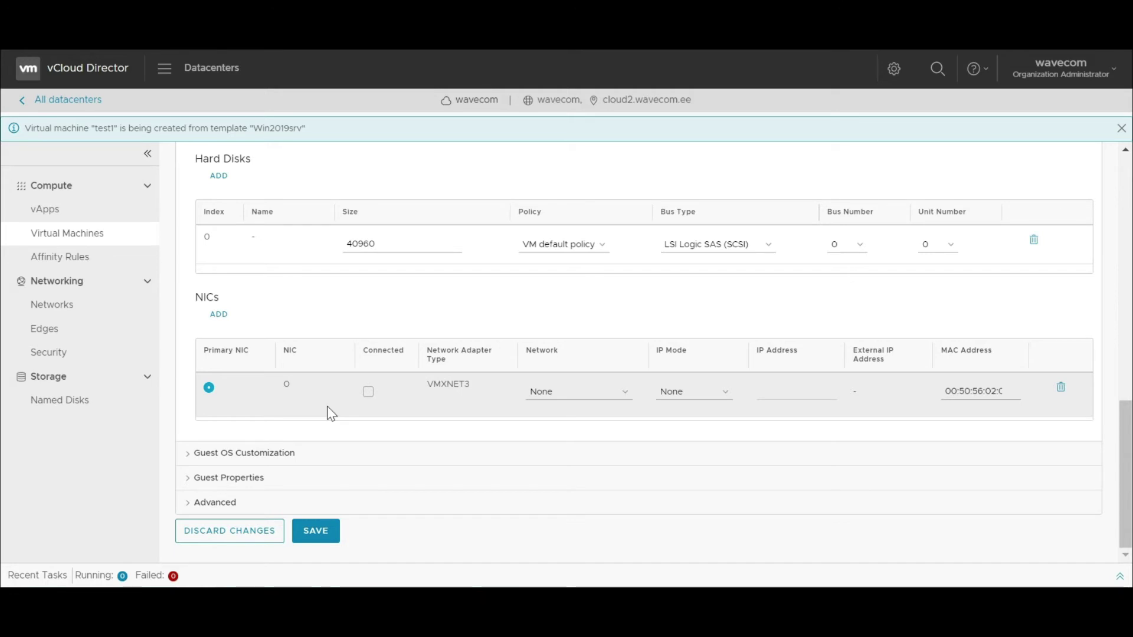
- Connect NIC 0 to the VLAN400-WAVECOM network and set its IP mode to Static - IP Pool
left_click(369, 392)
left_click(535, 395)
left_click(555, 411)
left_click(678, 395)
left_click(681, 415)
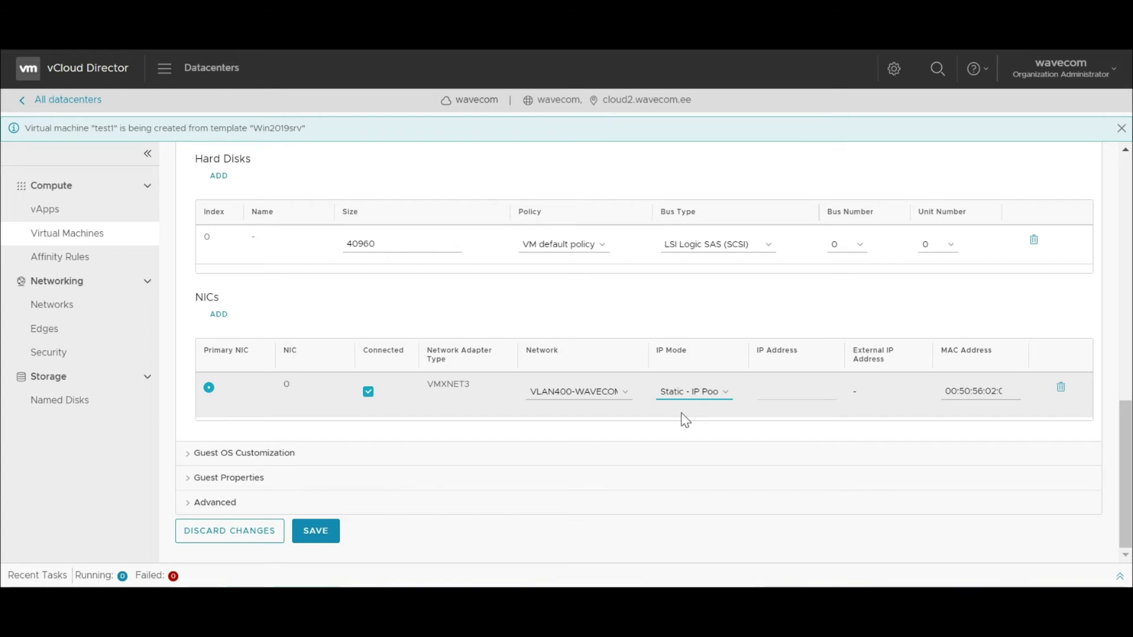
left_click(702, 395)
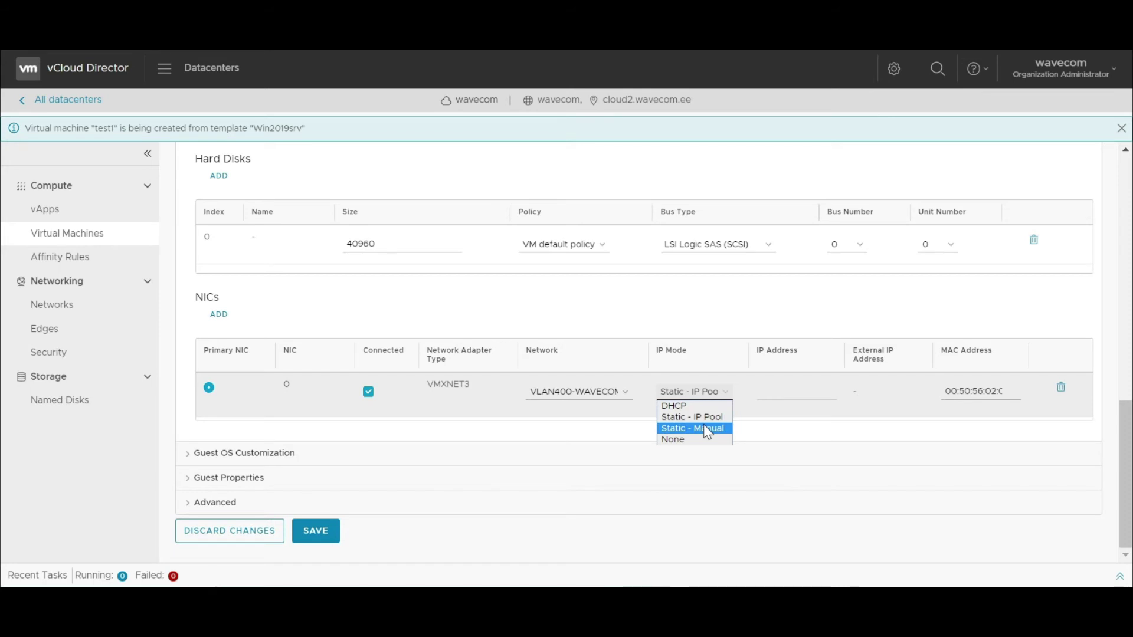
left_click(705, 421)
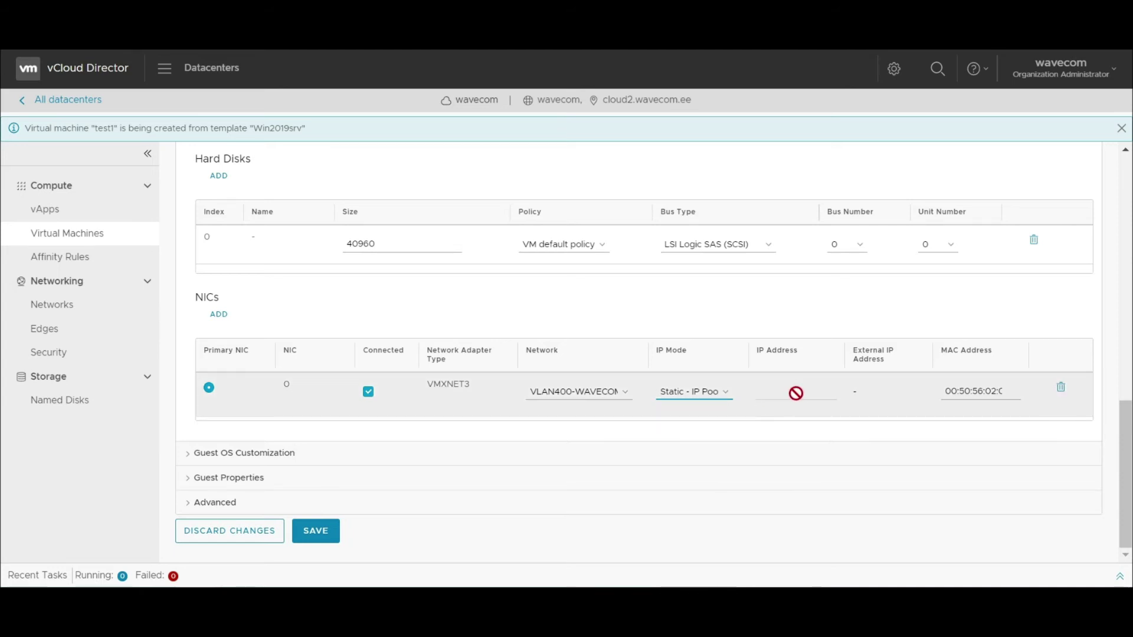
- In Guest OS Customization, enable guest customization, allow a local administrator password, and turn on Change SID
left_click(262, 465)
scroll(262, 466, "down", 5)
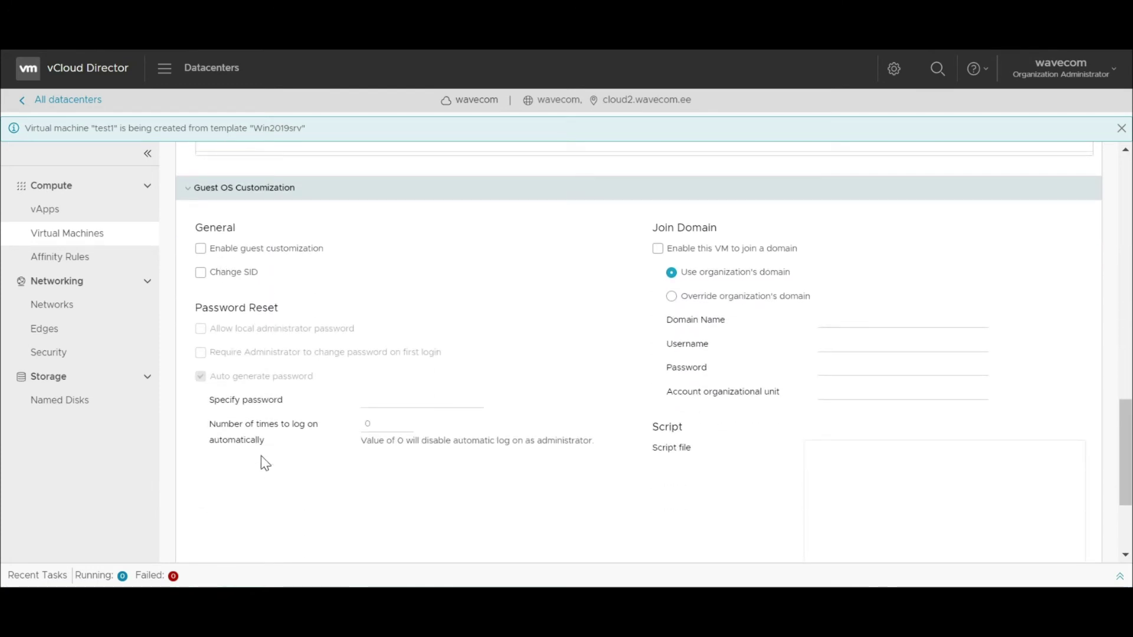
left_click(201, 248)
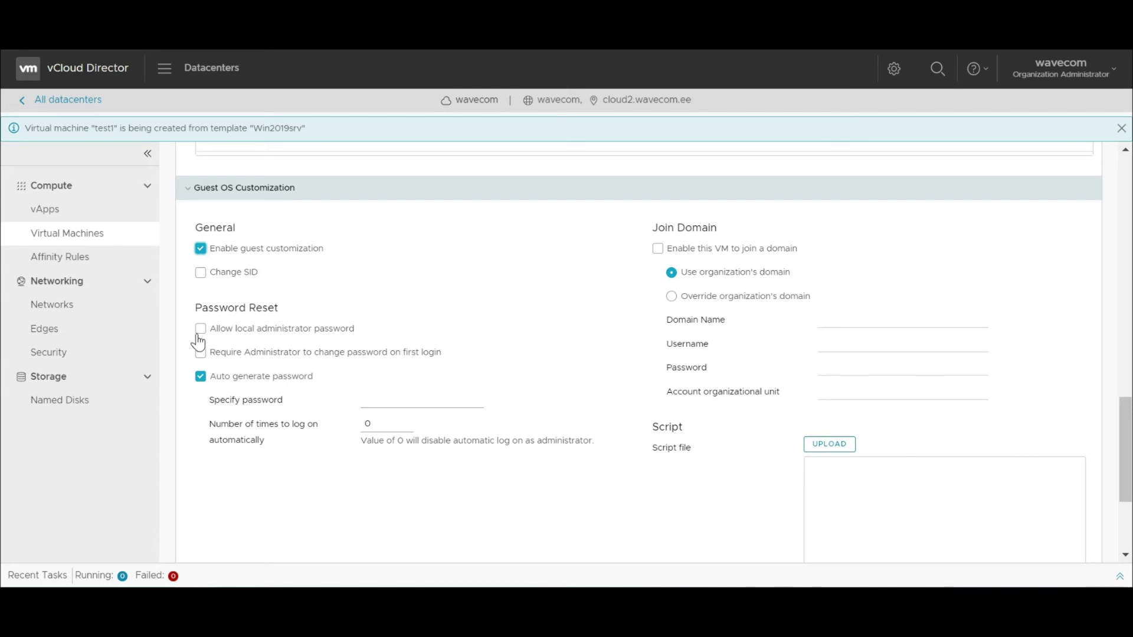
left_click(200, 334)
left_click(201, 274)
scroll(205, 283, "down", 4)
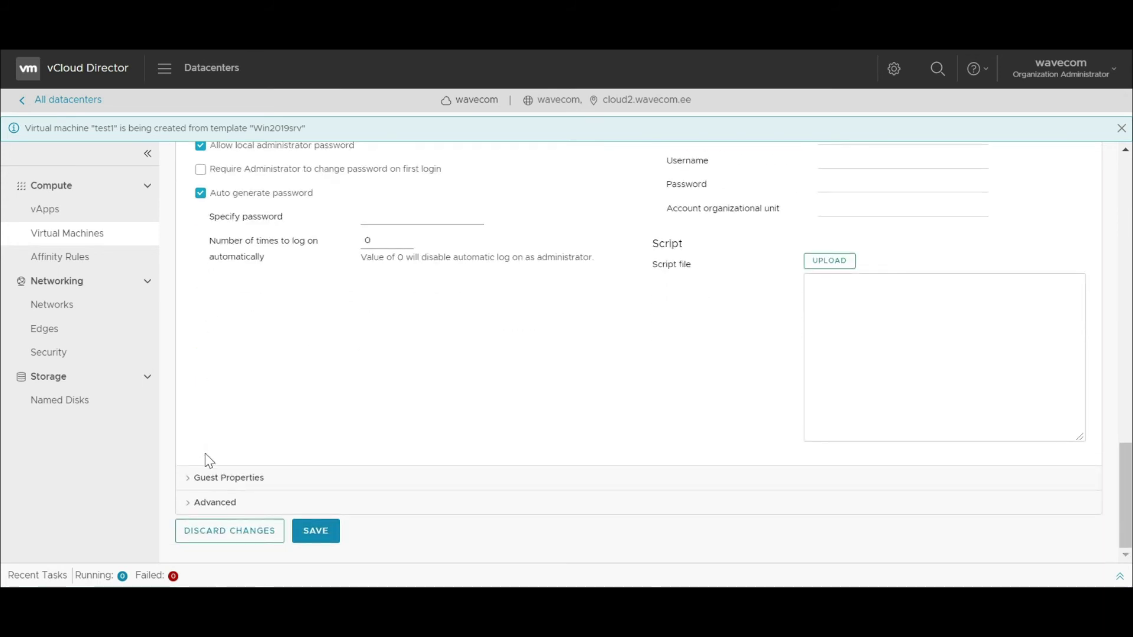
- Review the advanced CPU, memory and metadata settings, and save the changes to test1
left_click(206, 505)
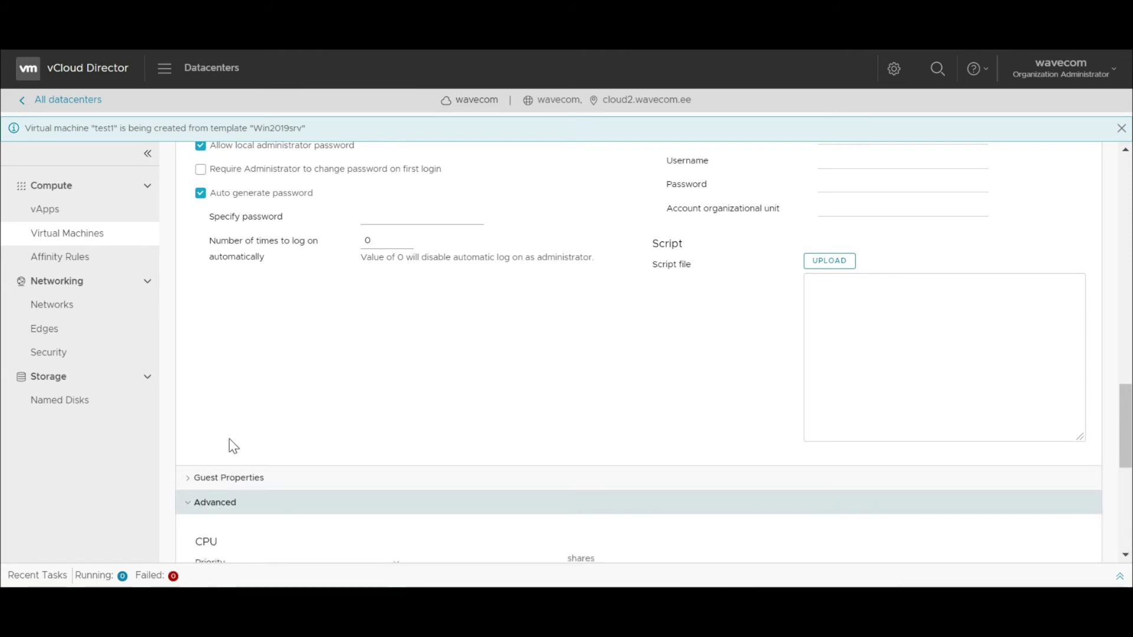
scroll(246, 422, "down", 5)
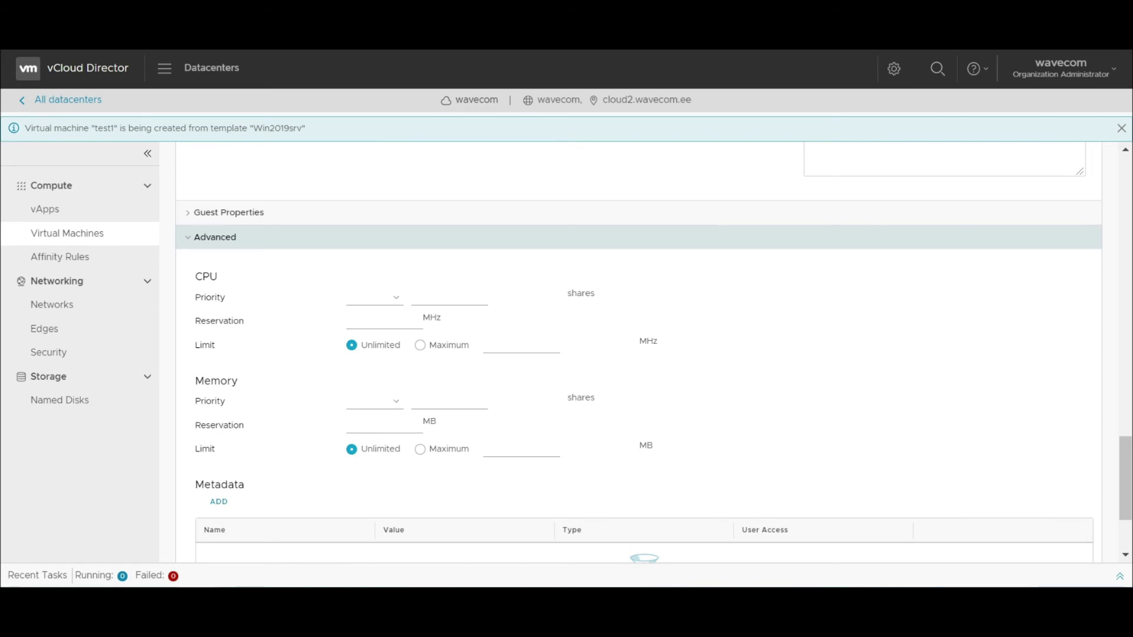
scroll(484, 472, "down", 3)
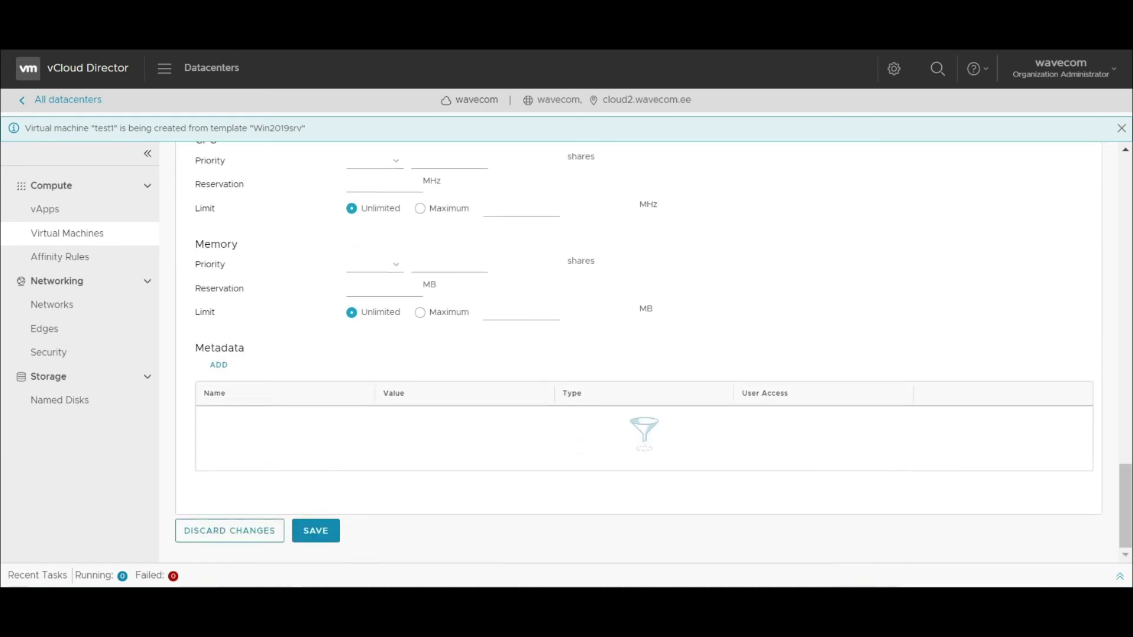
left_click(311, 539)
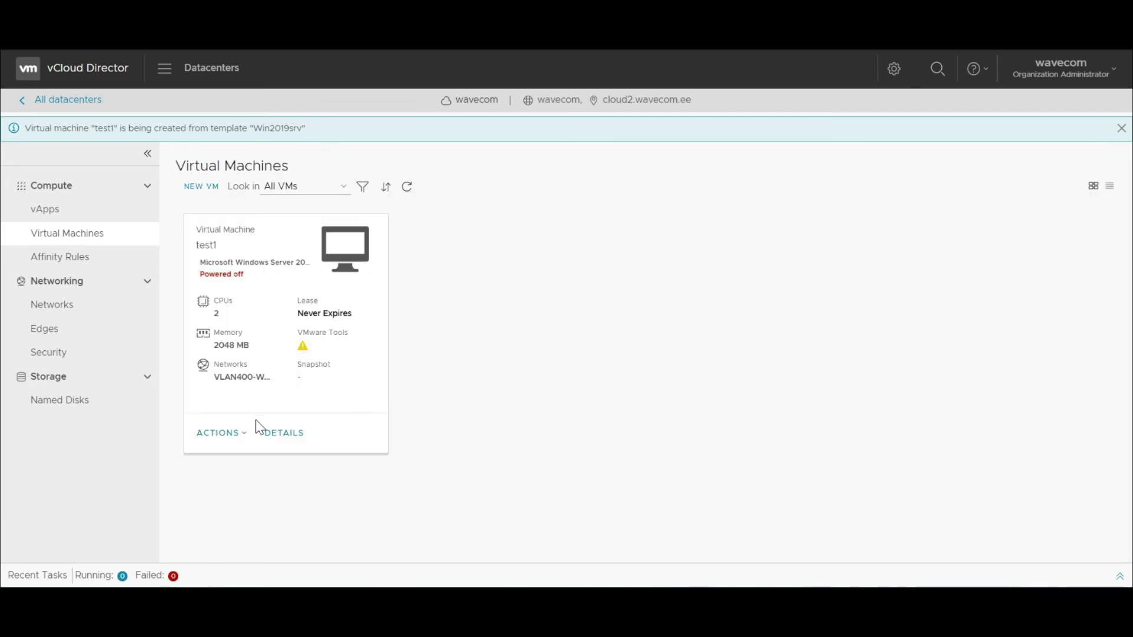
- Power on the test1 virtual machine
left_click(227, 443)
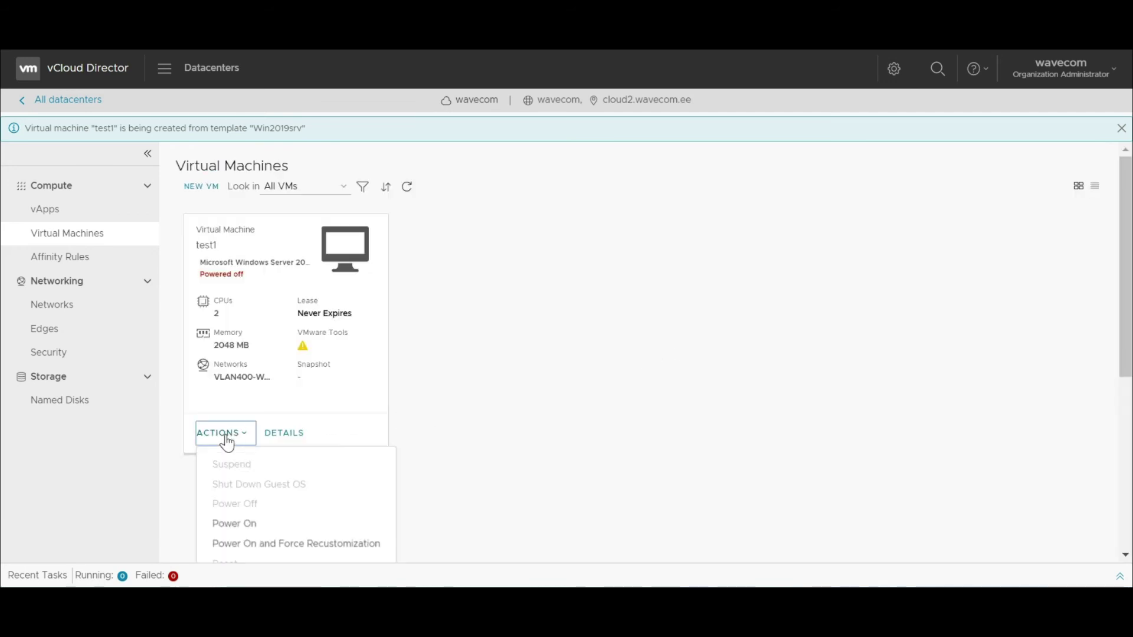
scroll(228, 440, "down", 3)
left_click(245, 443)
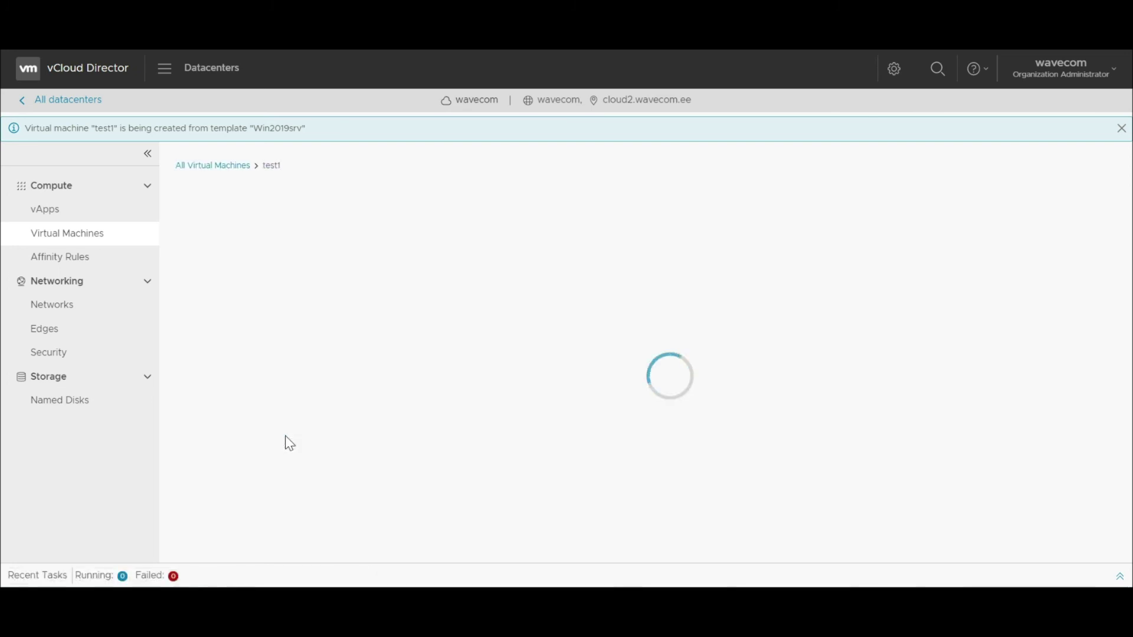
- Examine the guest OS customization settings in the details of test1, including its password reset options
scroll(290, 443, "down", 1)
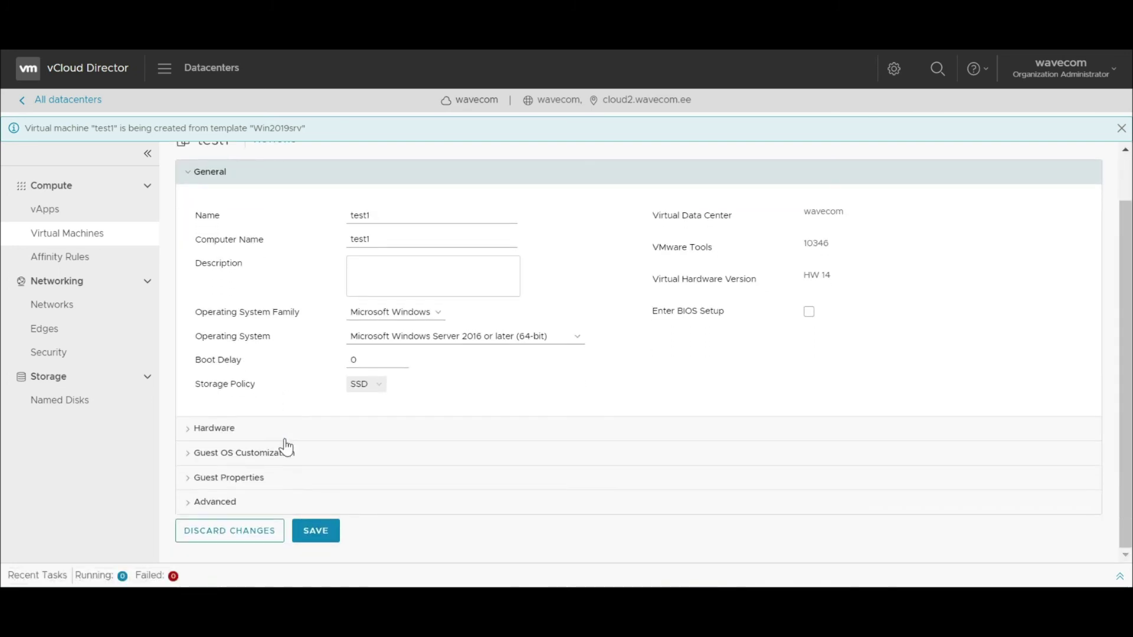
left_click(287, 451)
scroll(289, 455, "down", 3)
scroll(288, 452, "down", 2)
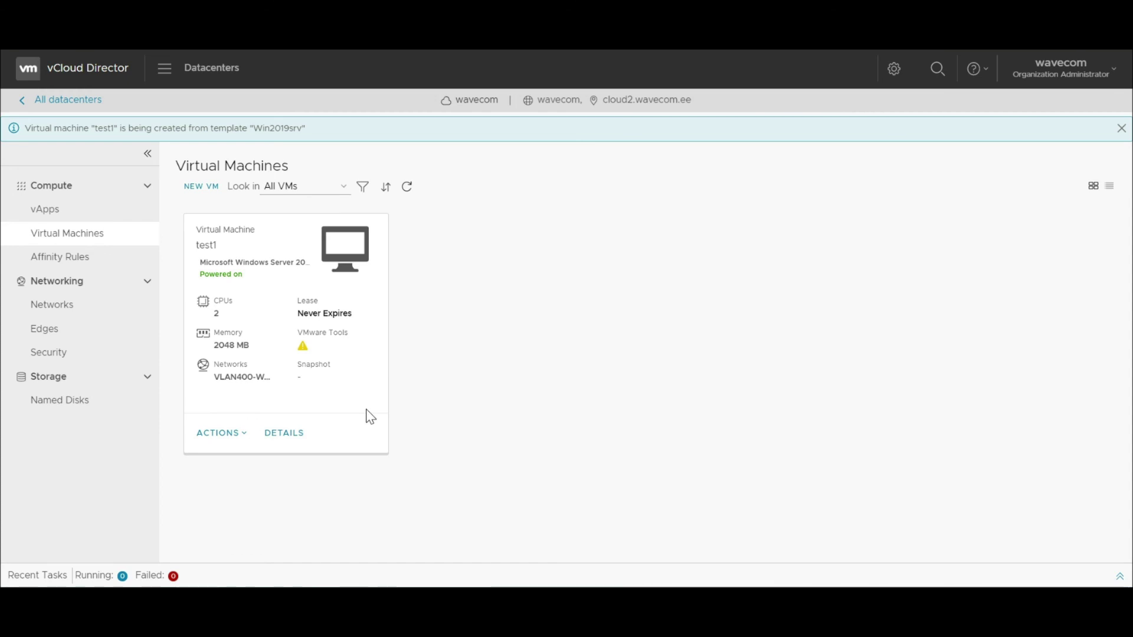
- Open the console of test1 to check the running guest system, and close the console window
left_click(349, 260)
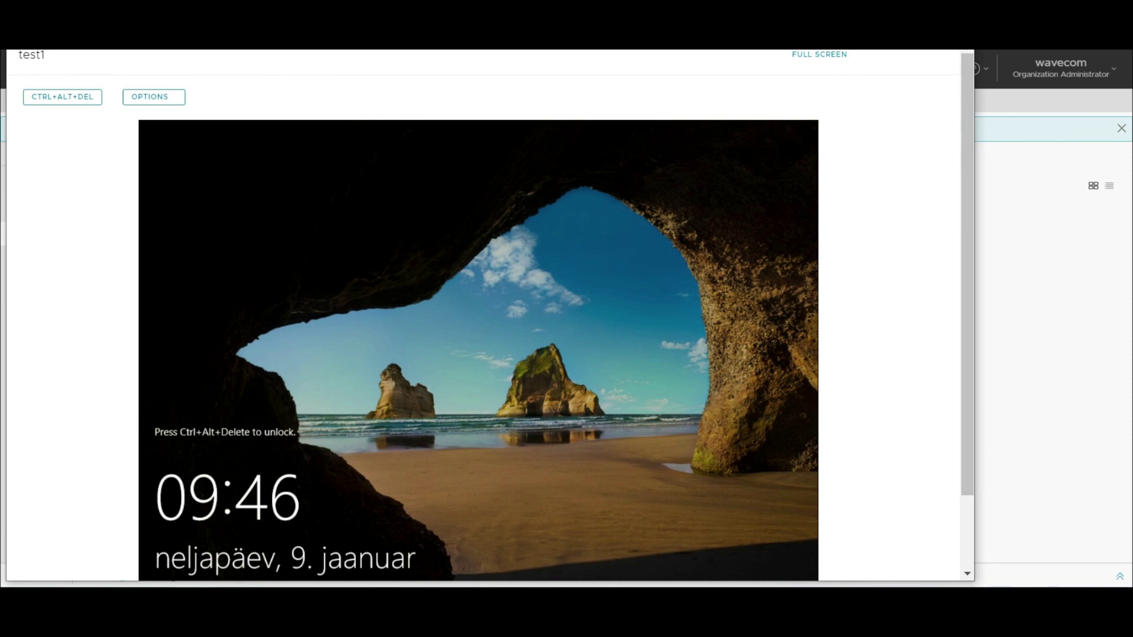
key("alt+F4")
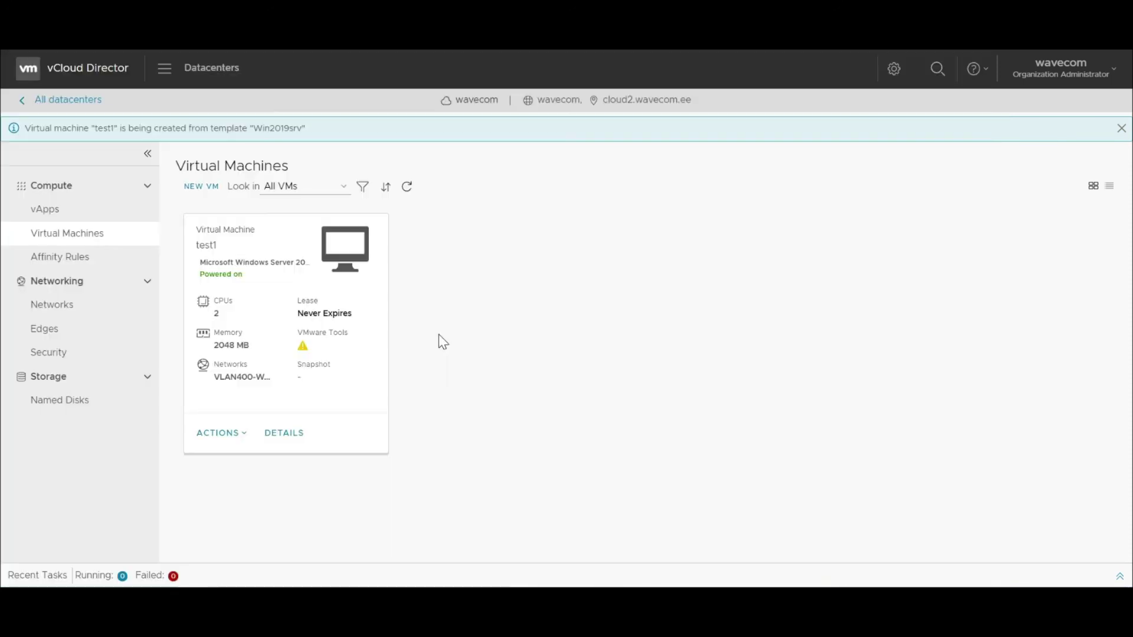